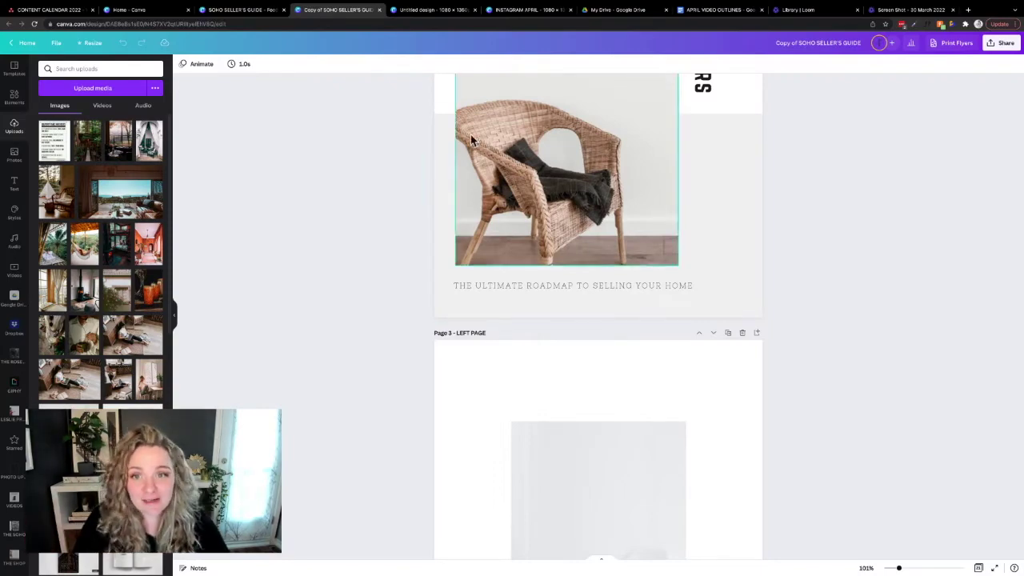
Scroll through the seller's guide pages and select the cover page.
{"action": "scroll", "coordinate": [401, 149], "scroll_direction": "up", "scroll_amount": 5}
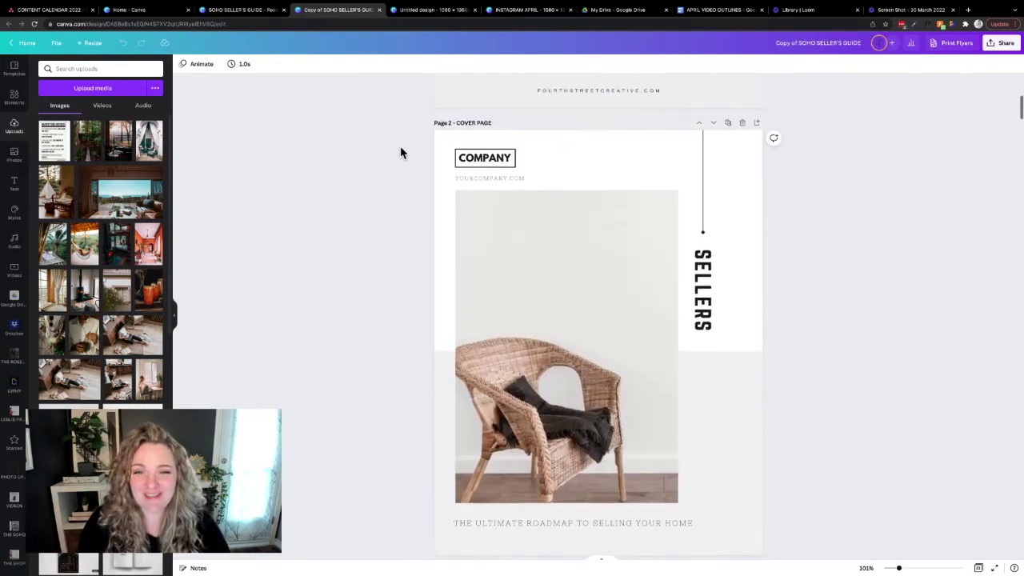
{"action": "scroll", "coordinate": [400, 152], "scroll_direction": "down", "scroll_amount": 1}
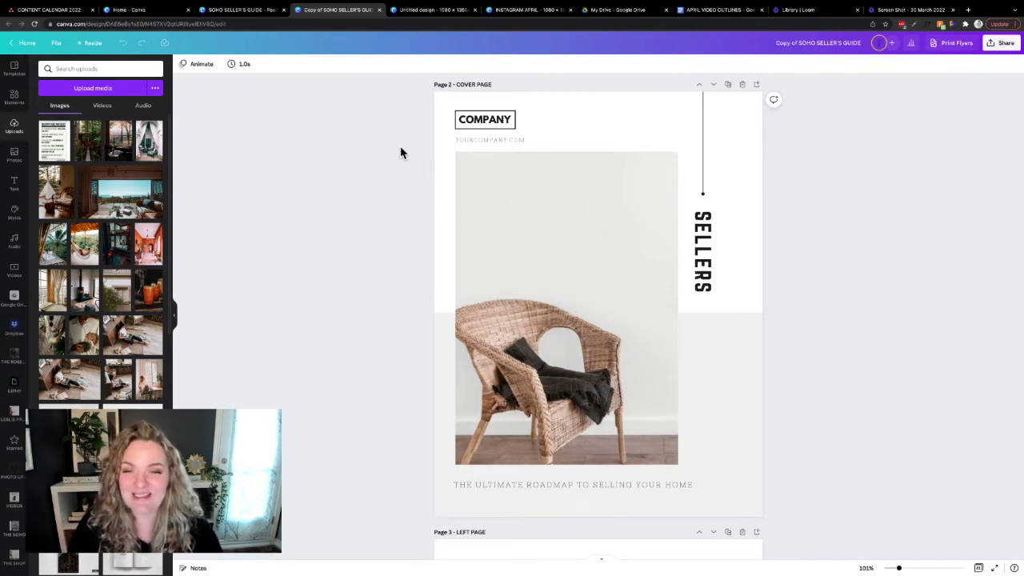
{"action": "scroll", "coordinate": [400, 152], "scroll_direction": "up", "scroll_amount": 1}
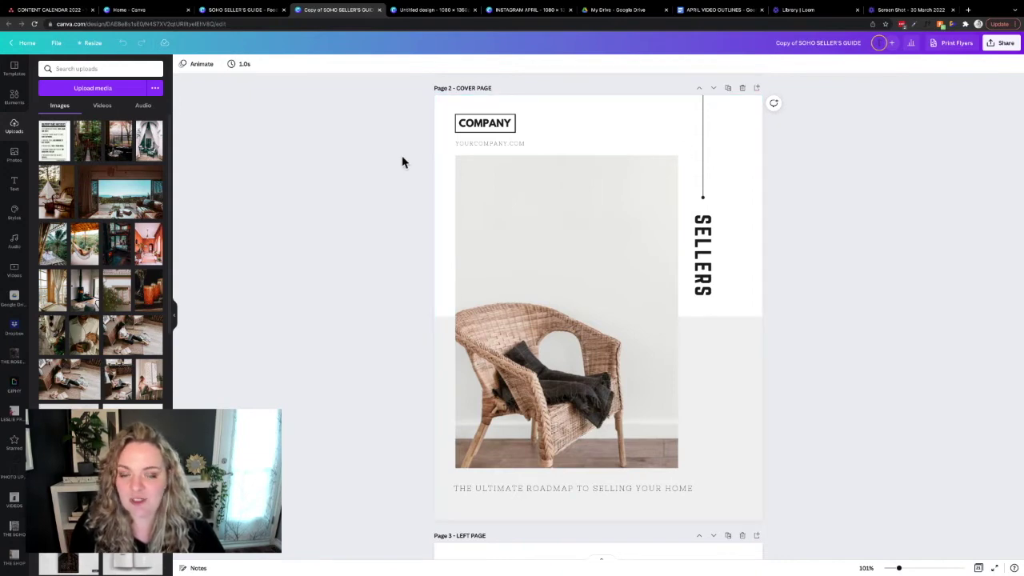
{"action": "scroll", "coordinate": [480, 156], "scroll_direction": "down", "scroll_amount": 1}
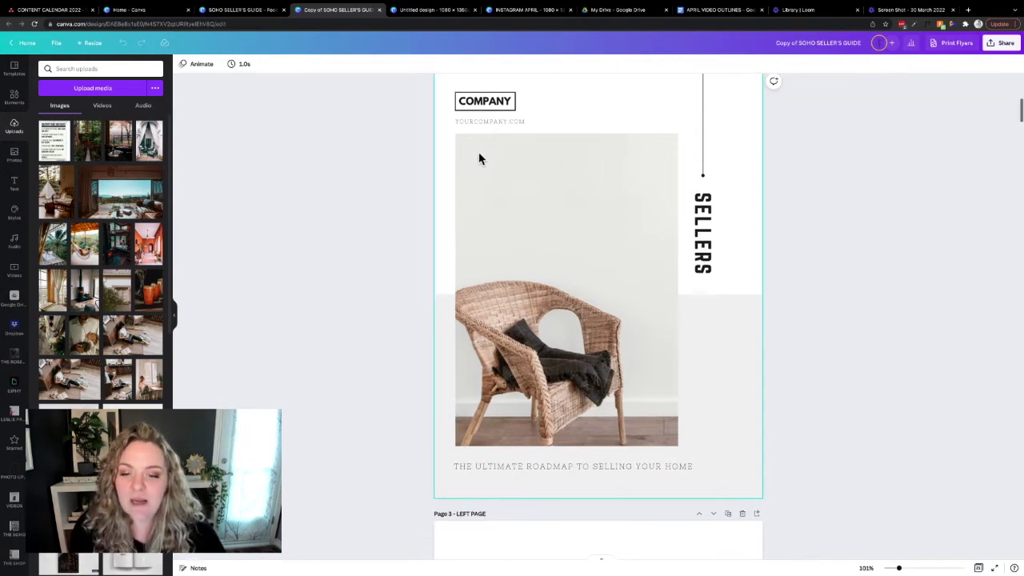
{"action": "scroll", "coordinate": [480, 158], "scroll_direction": "up", "scroll_amount": 2}
{"action": "left_click", "coordinate": [440, 134]}
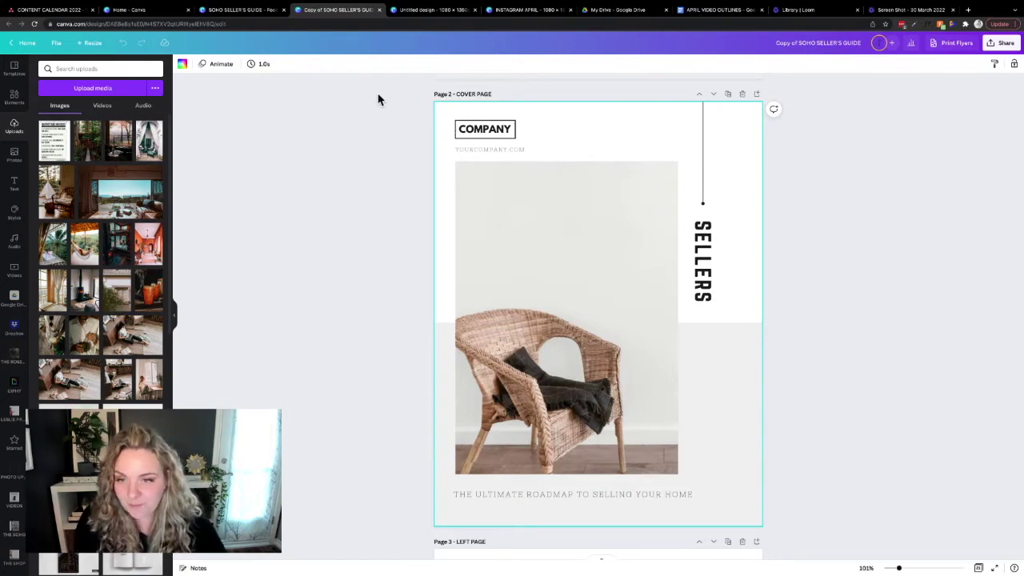
Set the page timing to 0.8s and apply it to all pages.
{"action": "left_click", "coordinate": [263, 68]}
{"action": "left_click", "coordinate": [326, 88]}
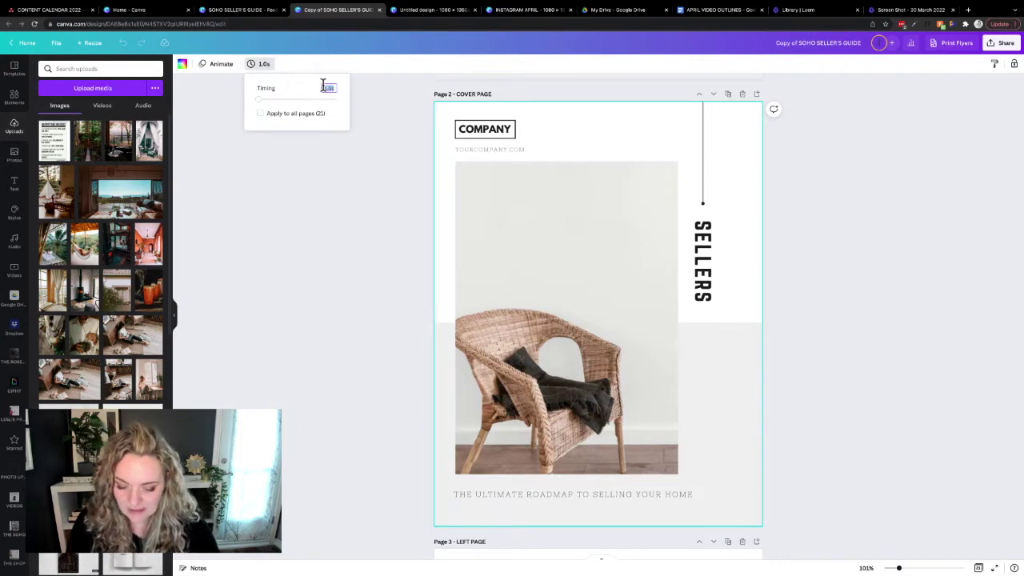
{"action": "type", "text": "5"}
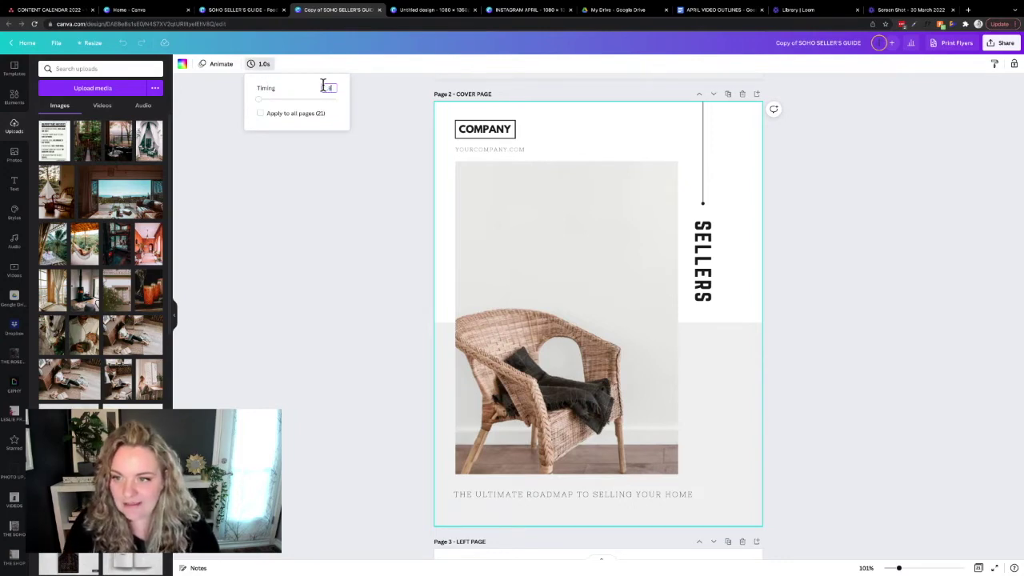
{"action": "left_click", "coordinate": [260, 113]}
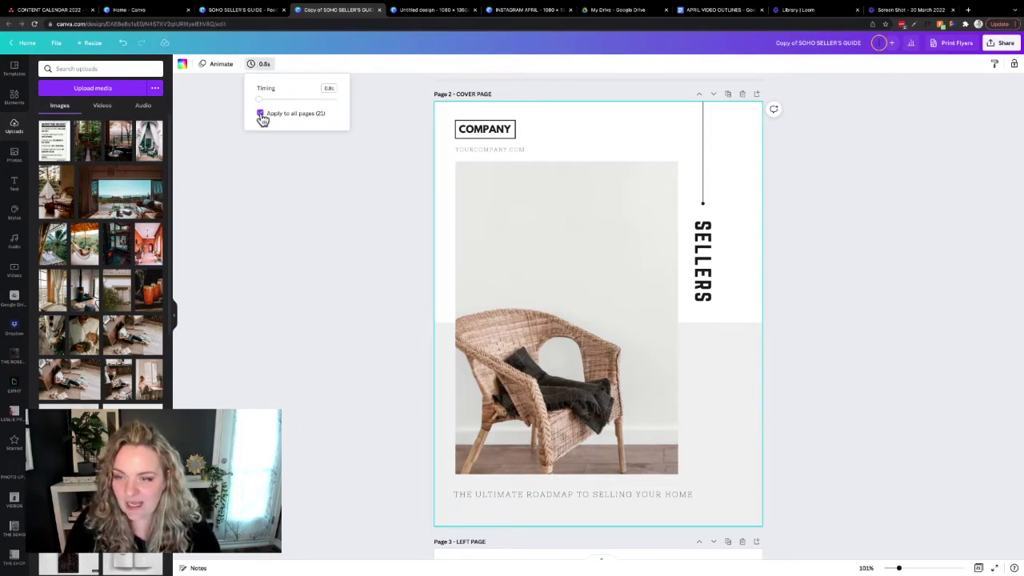
{"action": "left_click", "coordinate": [376, 108]}
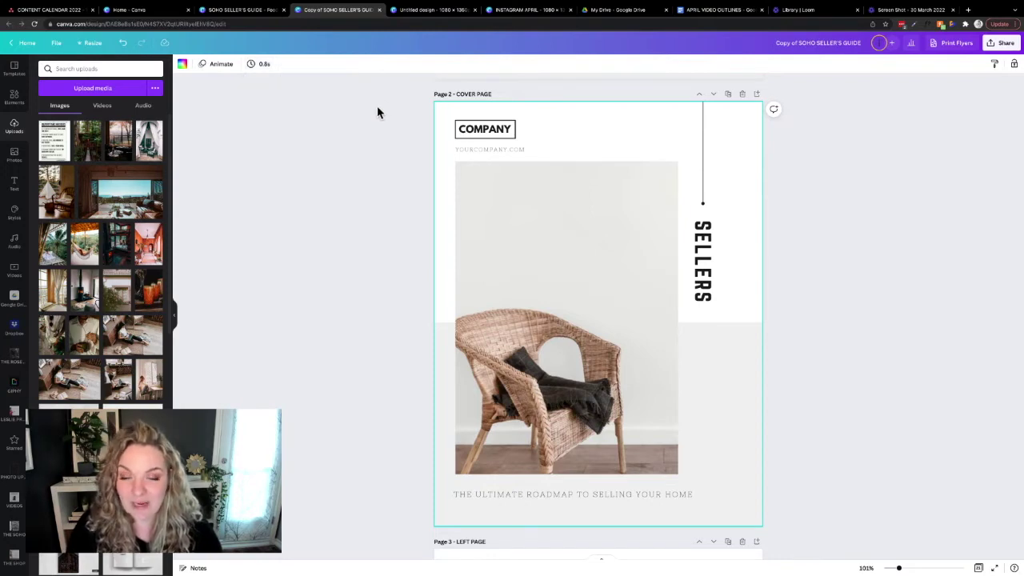
{"action": "scroll", "coordinate": [416, 136], "scroll_direction": "up", "scroll_amount": 1}
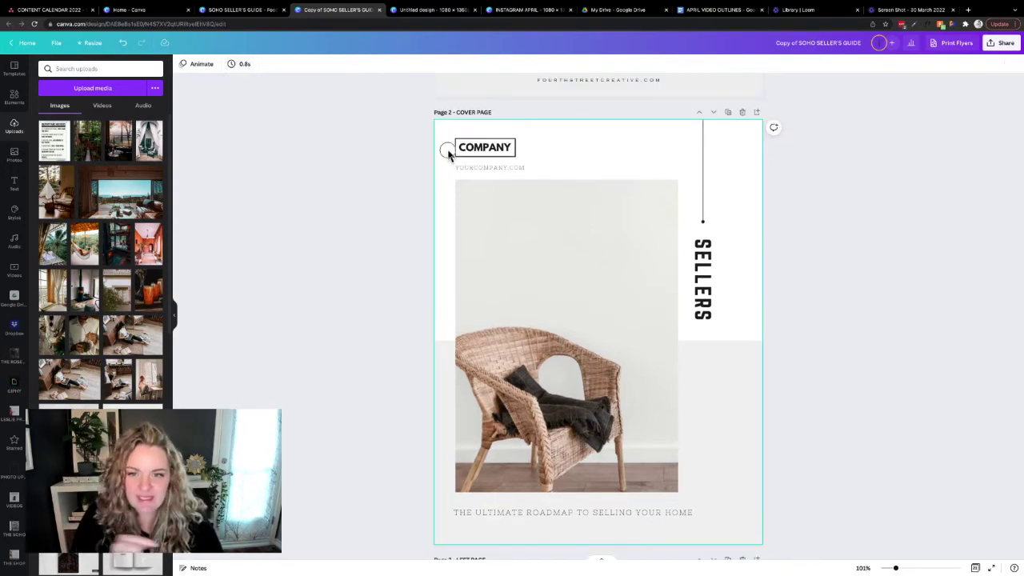
{"action": "left_click", "coordinate": [447, 151]}
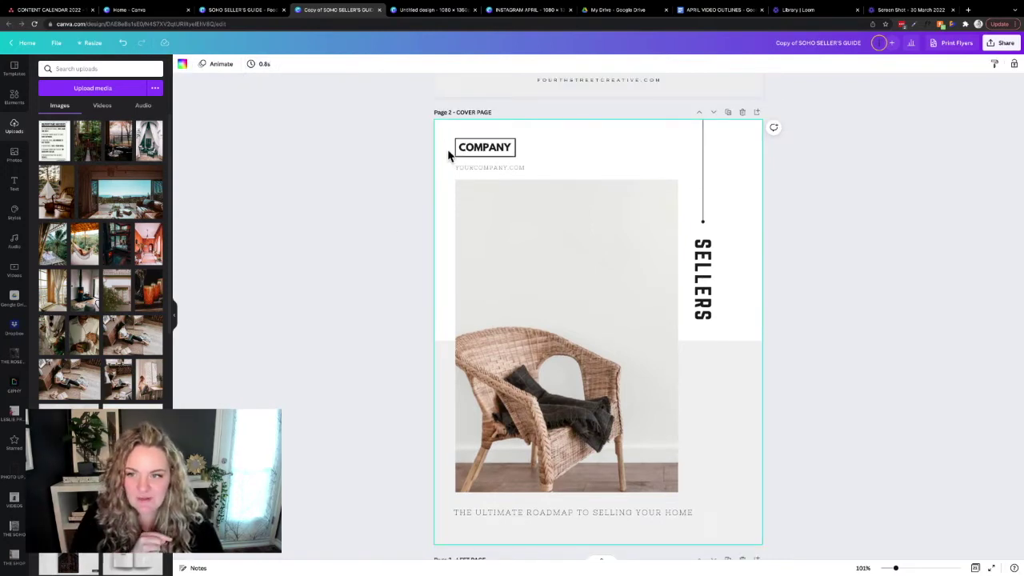
Give the pages the Rise animation, preview it full screen, then apply Rise to all pages.
{"action": "left_click", "coordinate": [229, 65]}
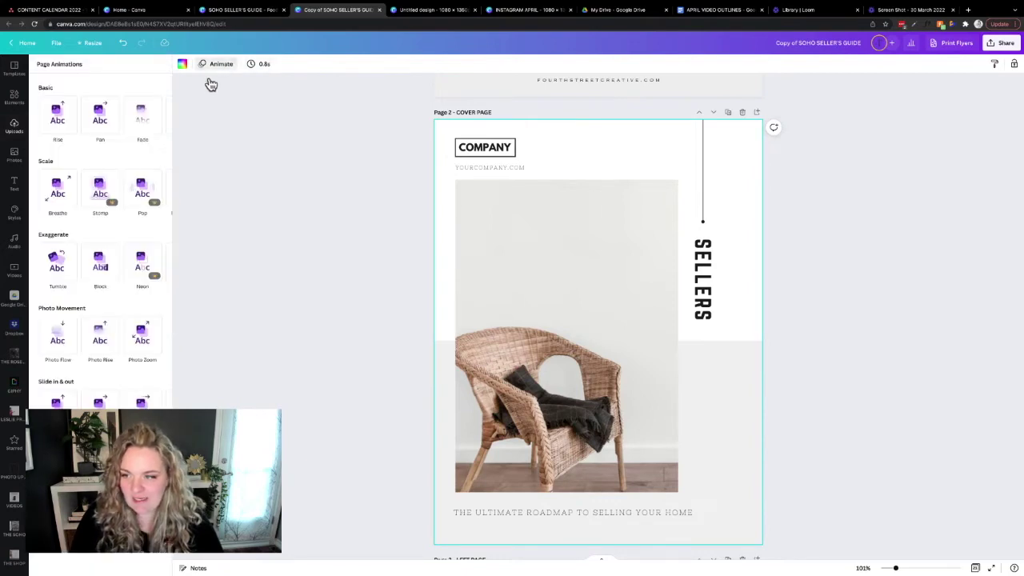
{"action": "left_click", "coordinate": [67, 128]}
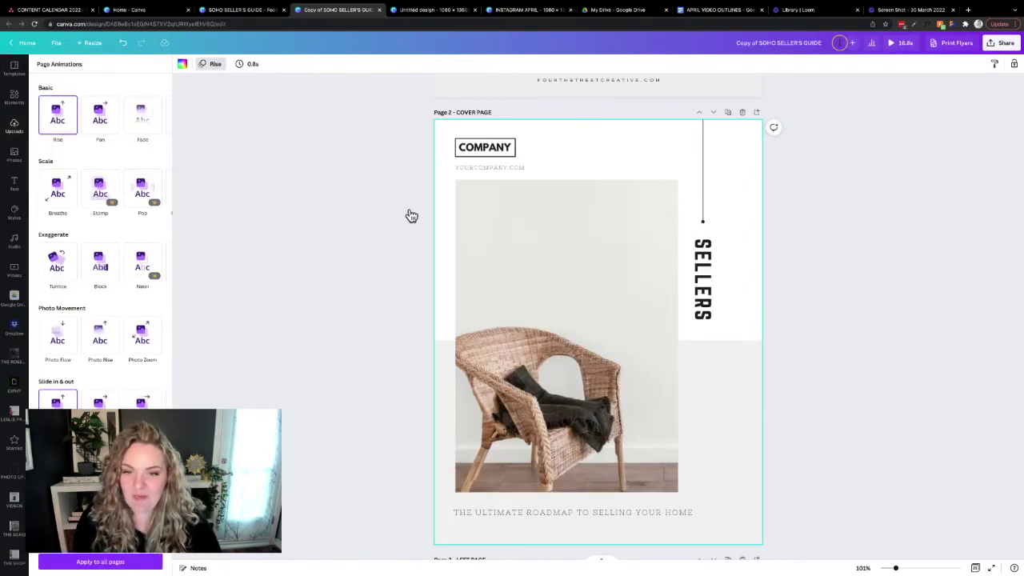
{"action": "left_click", "coordinate": [895, 46]}
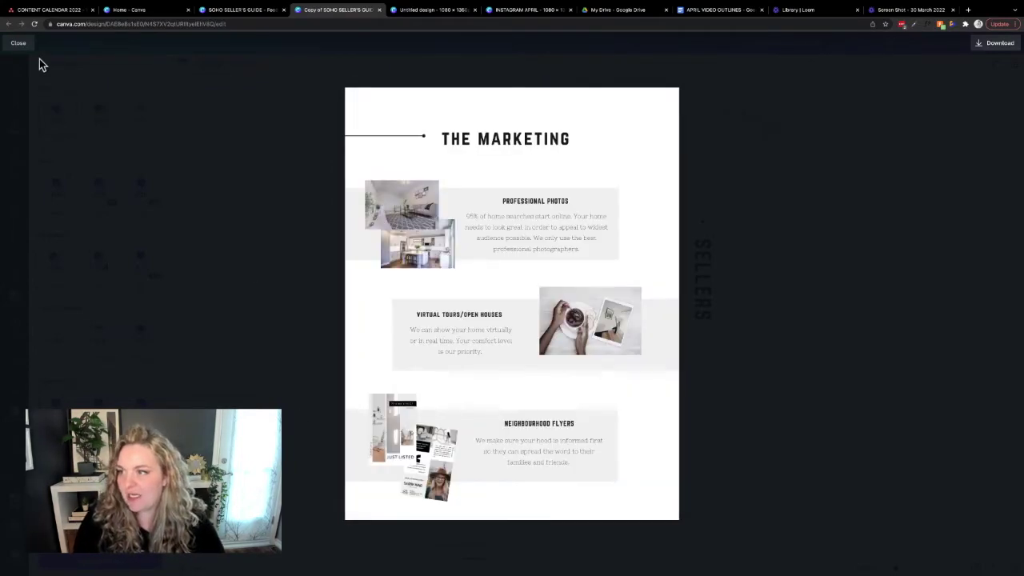
{"action": "left_click", "coordinate": [18, 44]}
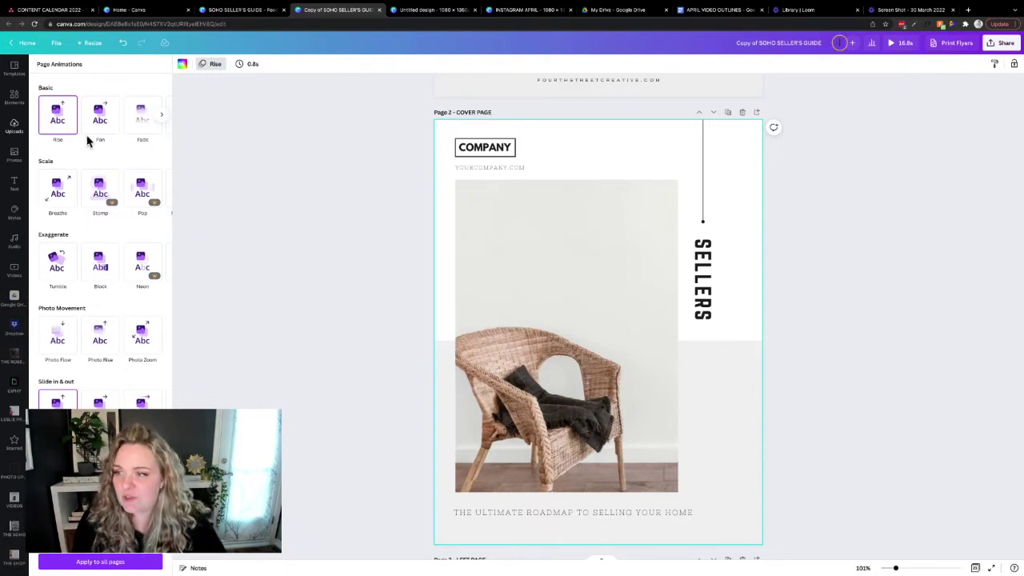
{"action": "left_click", "coordinate": [56, 563]}
Download all 21 guide pages as an MP4 Video, then switch to the blank 1080 × 1350 design.
{"action": "left_click", "coordinate": [272, 280]}
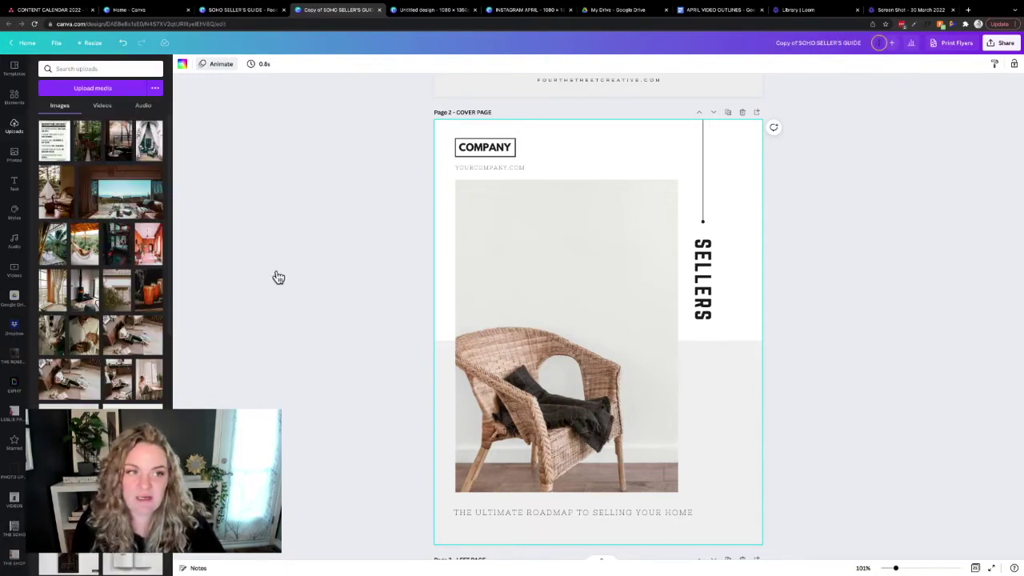
{"action": "left_click", "coordinate": [999, 43]}
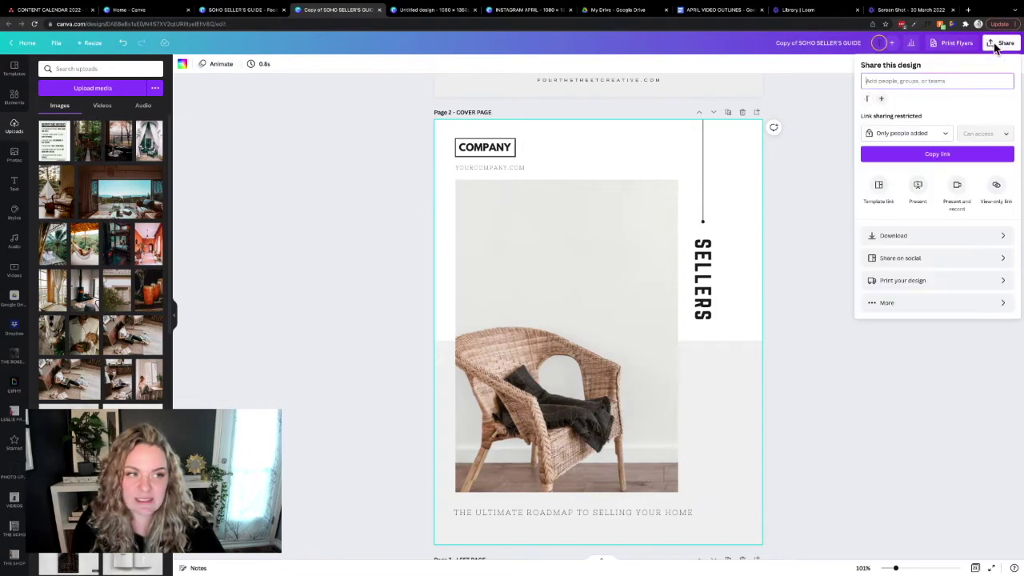
{"action": "left_click", "coordinate": [895, 237]}
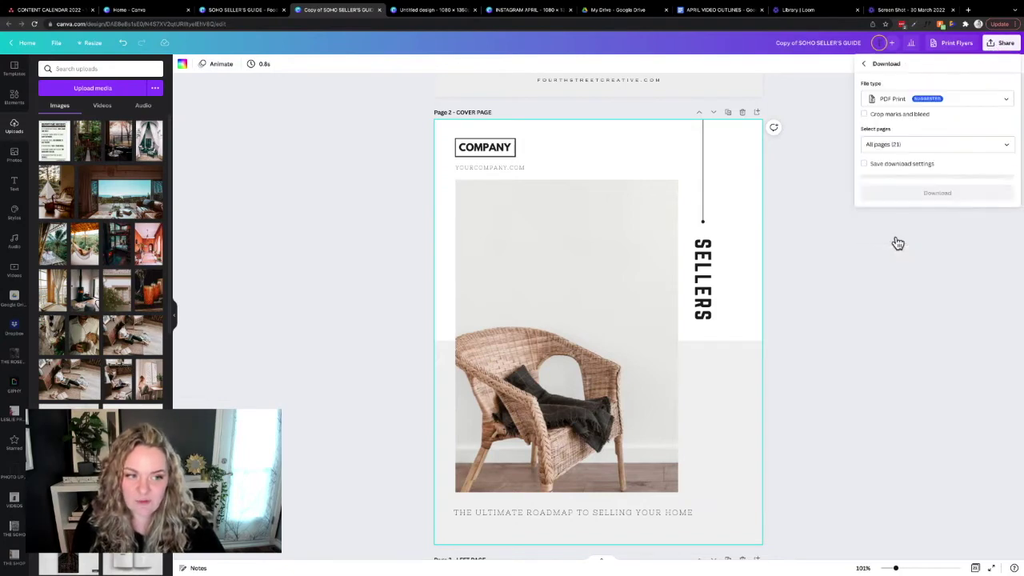
{"action": "left_click", "coordinate": [885, 98]}
{"action": "left_click", "coordinate": [888, 166]}
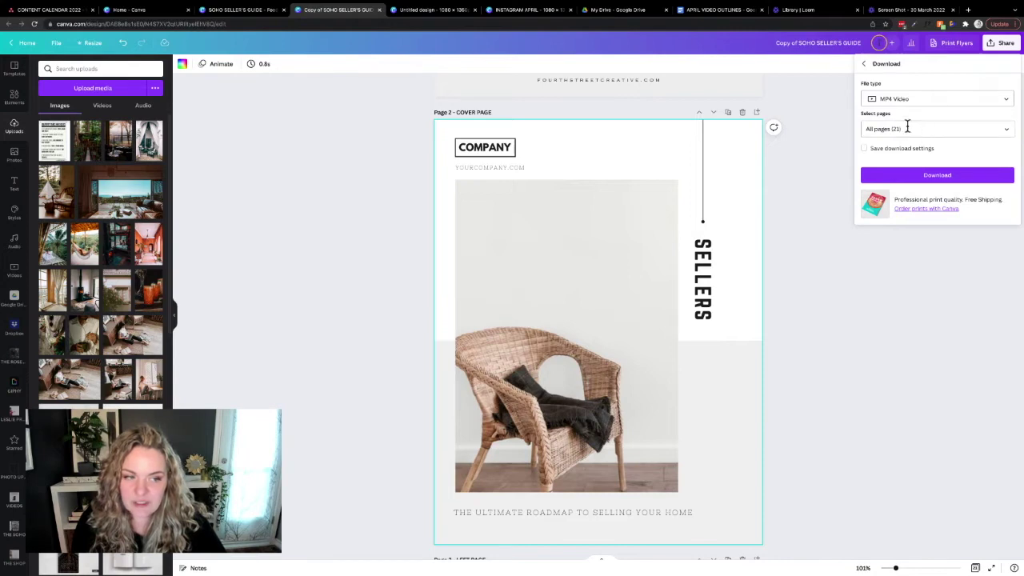
{"action": "left_click", "coordinate": [912, 181]}
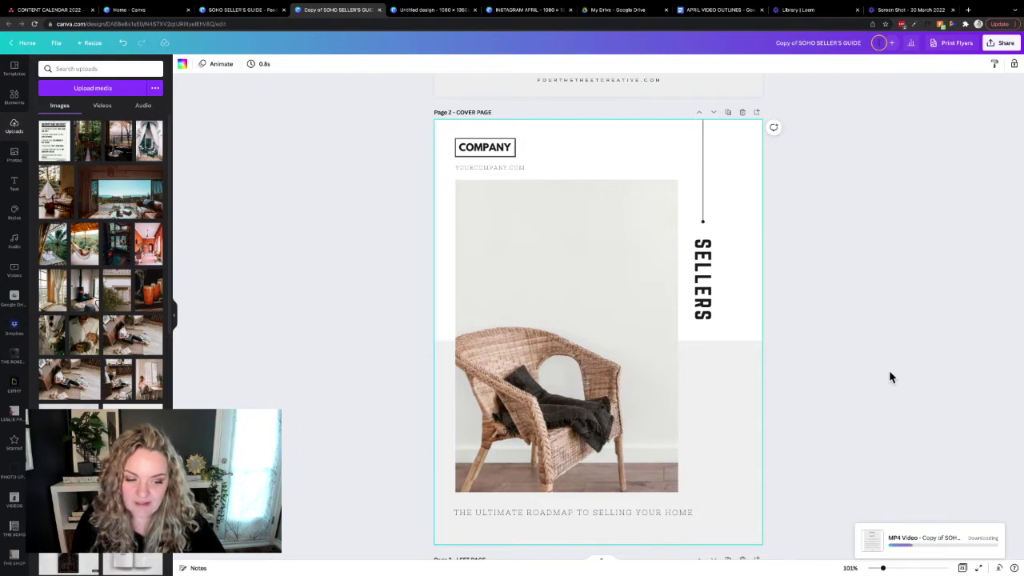
{"action": "left_click", "coordinate": [424, 15]}
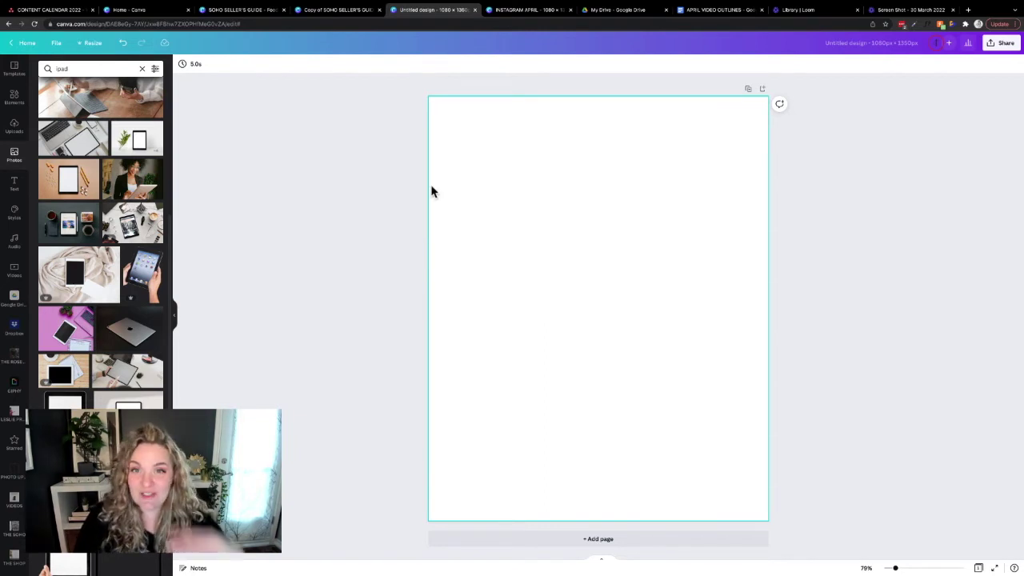
Check the blank design's size options without changes, then scroll the 'ipad' photo results.
{"action": "left_click", "coordinate": [92, 45]}
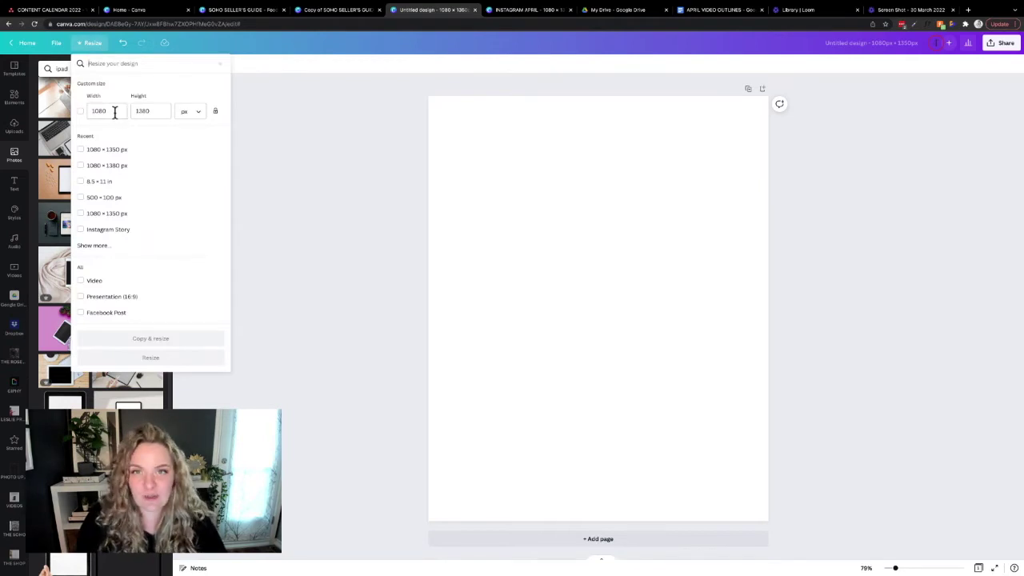
{"action": "left_click", "coordinate": [290, 134]}
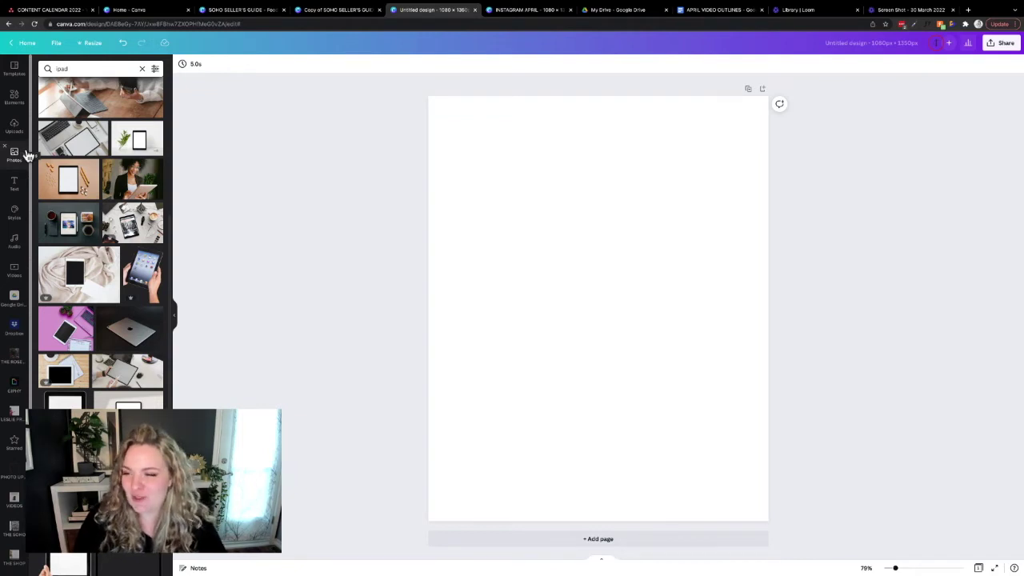
{"action": "scroll", "coordinate": [99, 163], "scroll_direction": "up", "scroll_amount": 3}
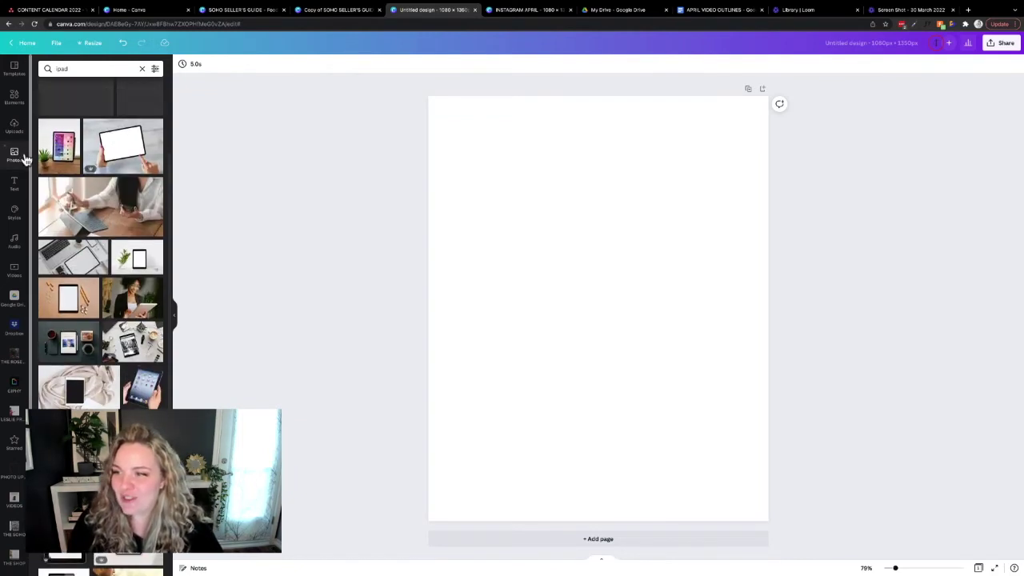
Add the white iPad photo from the 'ipad' results and set it as the page background.
{"action": "left_click", "coordinate": [83, 71]}
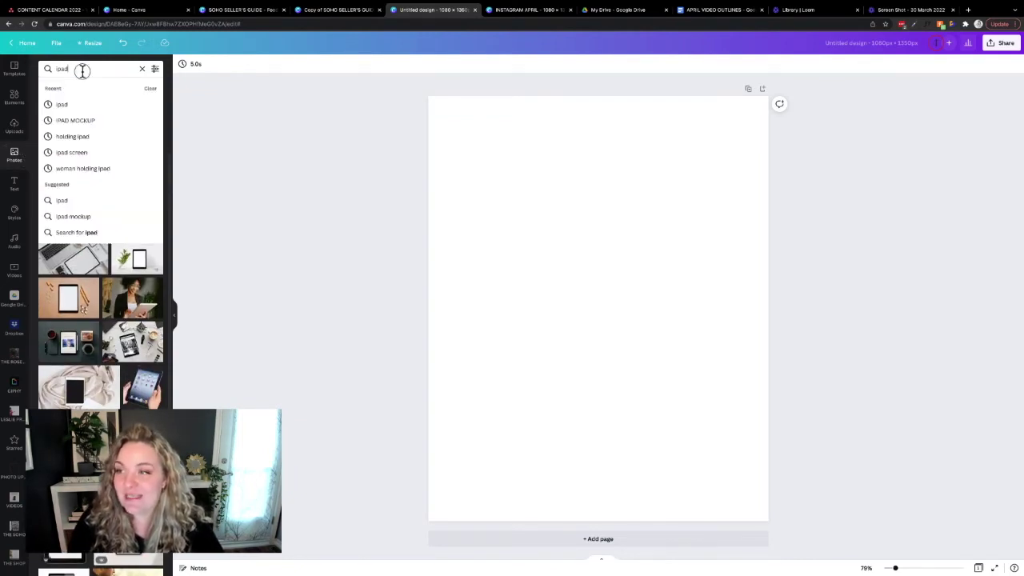
{"action": "left_click", "coordinate": [214, 189]}
{"action": "scroll", "coordinate": [112, 234], "scroll_direction": "down", "scroll_amount": 5}
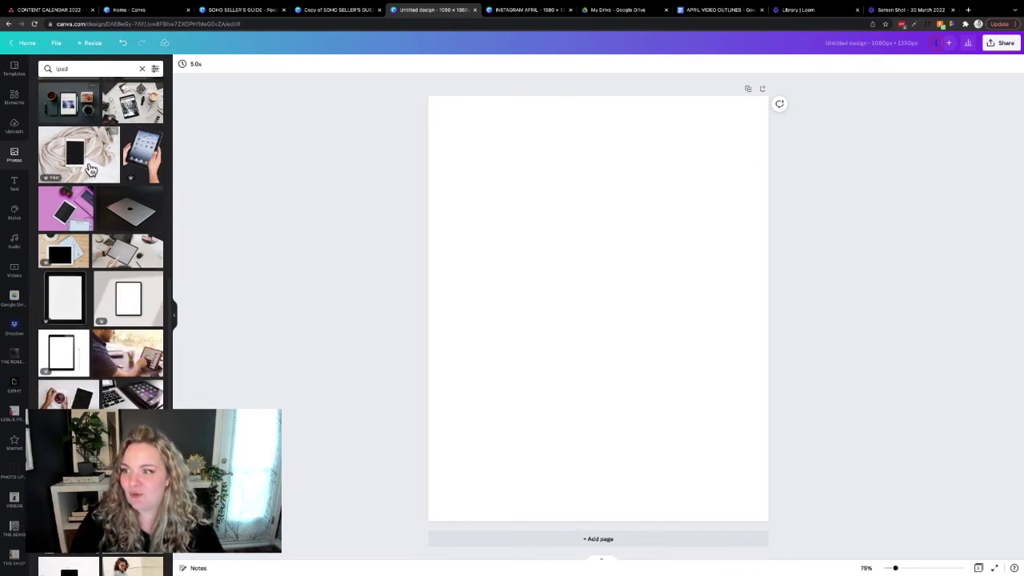
{"action": "scroll", "coordinate": [91, 169], "scroll_direction": "down", "scroll_amount": 1}
{"action": "scroll", "coordinate": [90, 169], "scroll_direction": "down", "scroll_amount": 2}
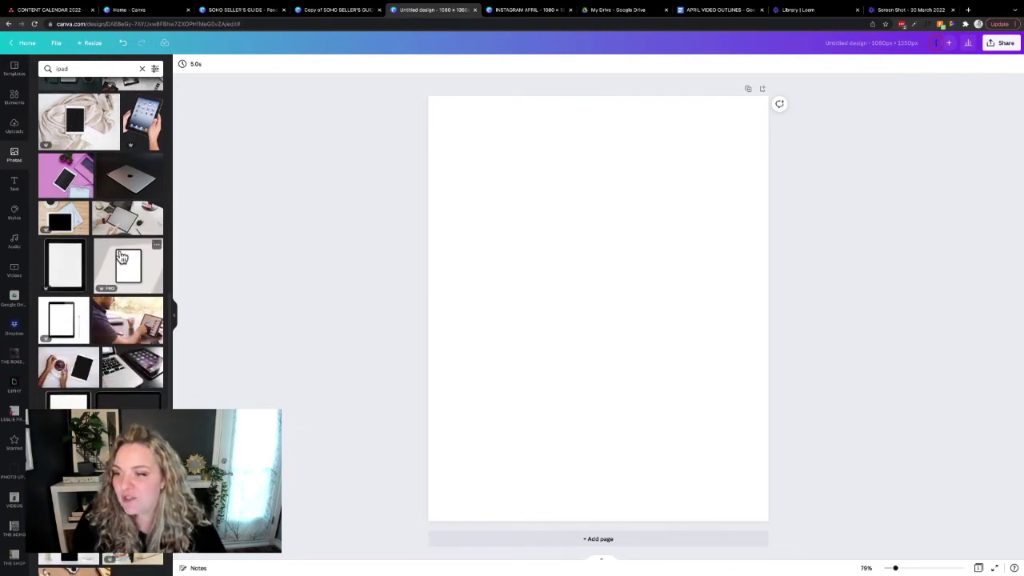
{"action": "left_click", "coordinate": [125, 264]}
{"action": "right_click", "coordinate": [548, 213]}
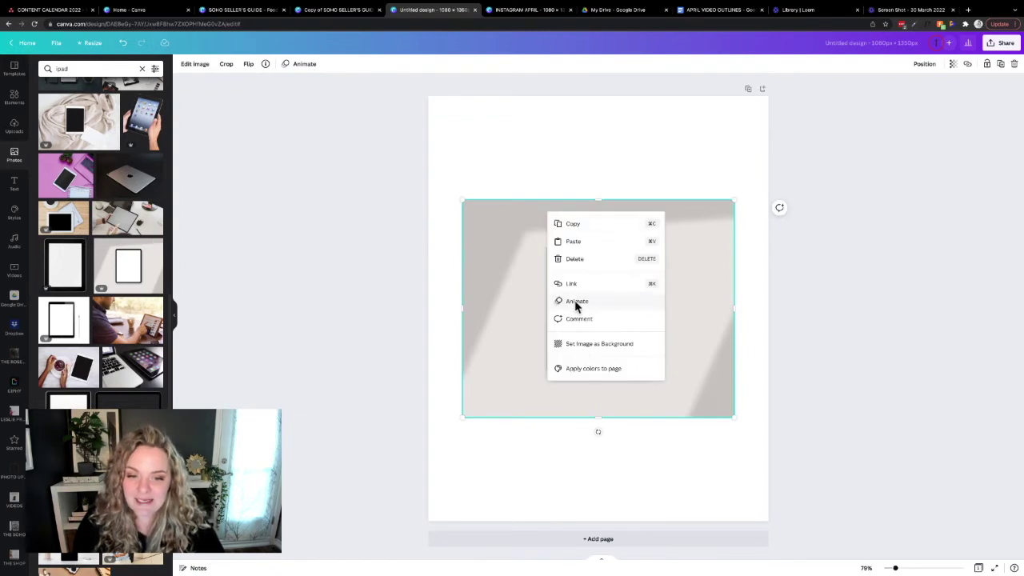
{"action": "left_click", "coordinate": [581, 348]}
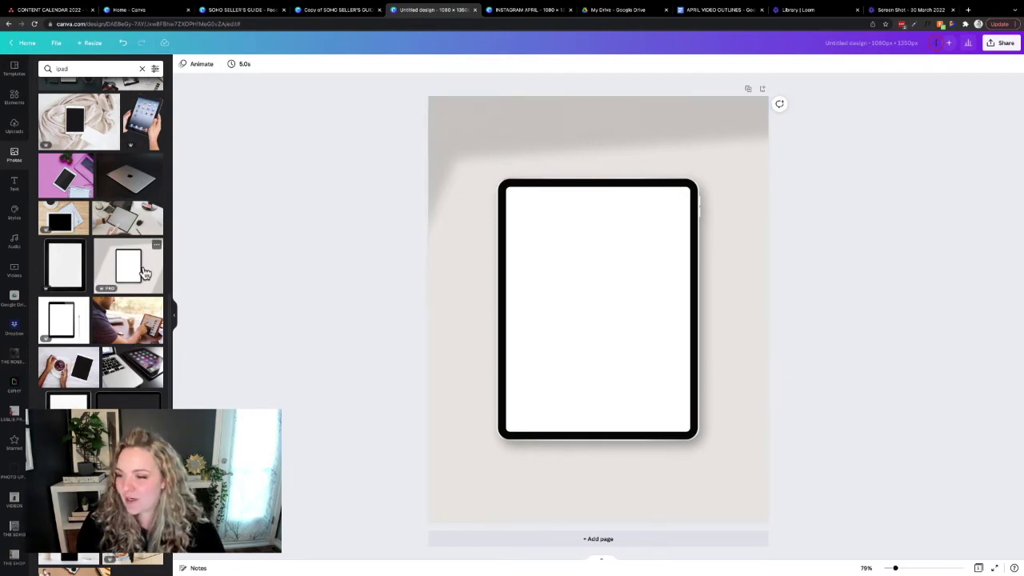
Make the blanket-and-iPad photo the background and shift it right to centre the iPad.
{"action": "scroll", "coordinate": [144, 273], "scroll_direction": "up", "scroll_amount": 3}
{"action": "left_click_drag", "start_coordinate": [79, 240], "coordinate": [437, 200]}
{"action": "double_click", "coordinate": [514, 200]}
{"action": "left_click_drag", "start_coordinate": [517, 206], "coordinate": [571, 205]}
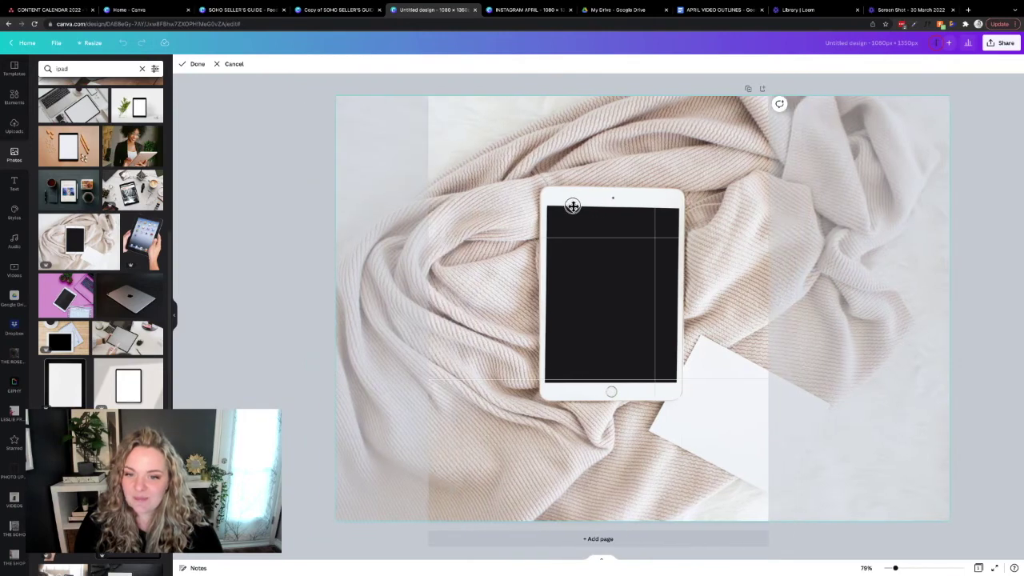
{"action": "left_click", "coordinate": [284, 223]}
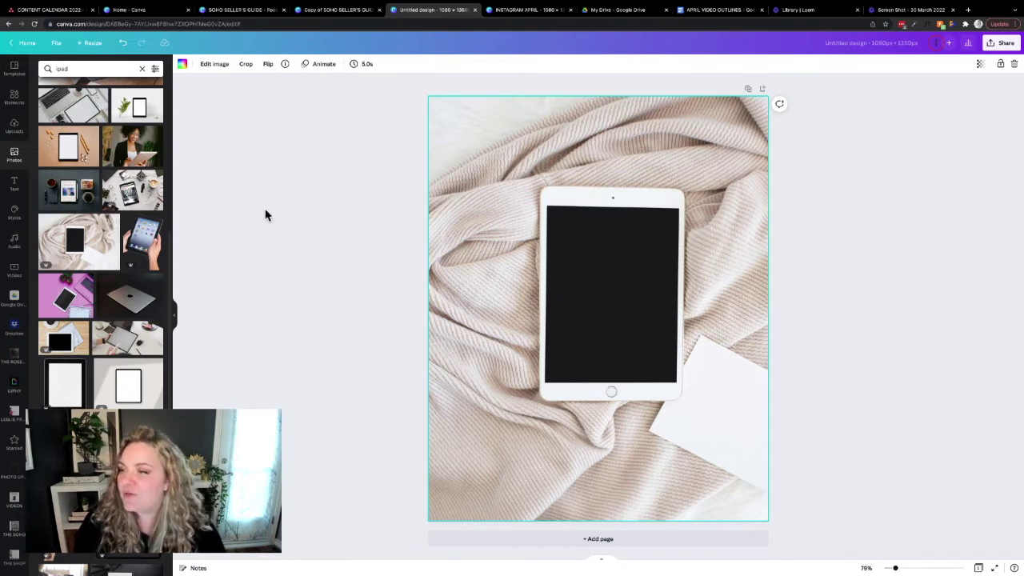
{"action": "left_click", "coordinate": [12, 100]}
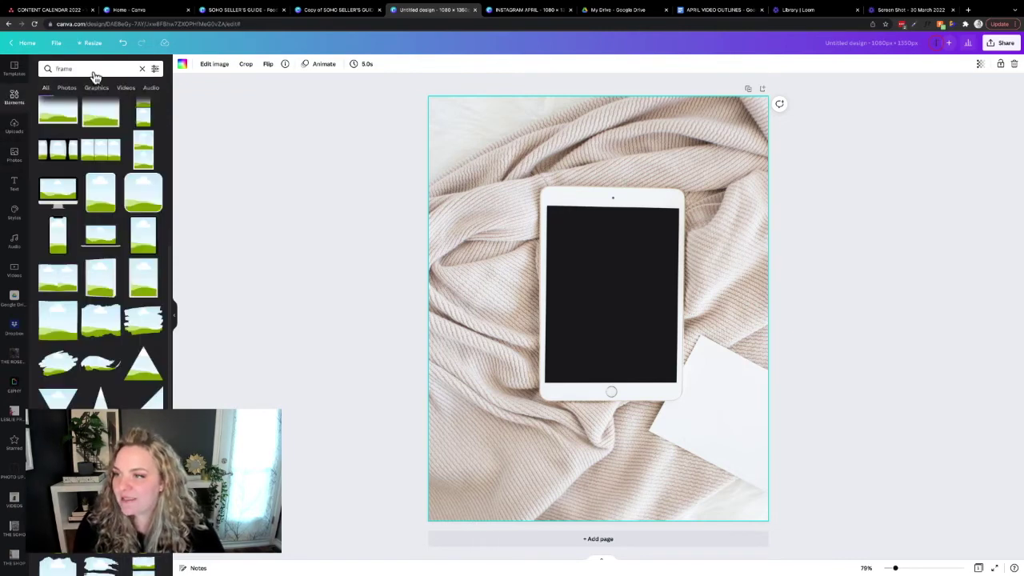
Add the tablet frame from a 'frame' elements search to the page.
{"action": "left_click", "coordinate": [87, 70]}
{"action": "key", "text": "Return"}
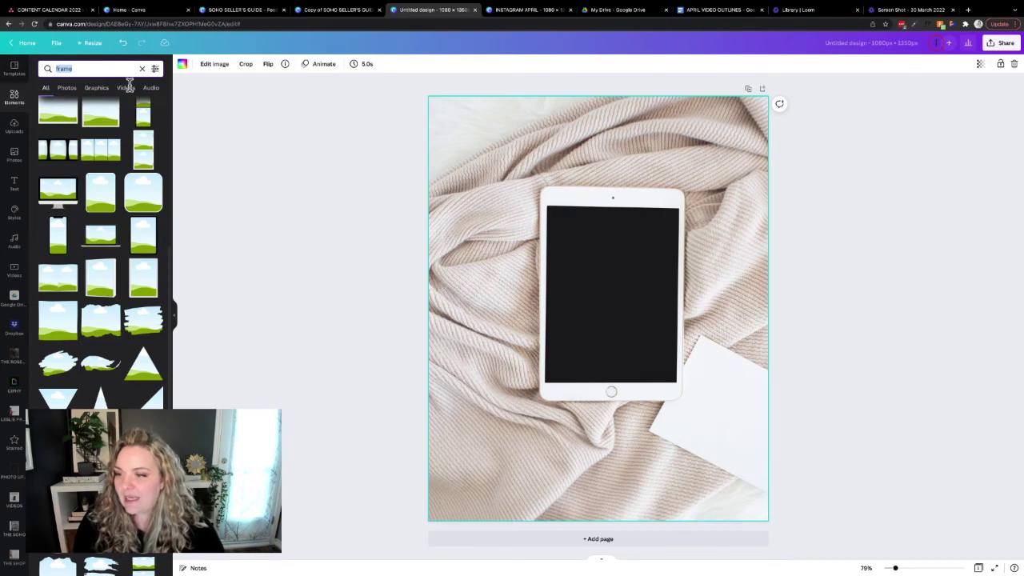
{"action": "left_click", "coordinate": [141, 235]}
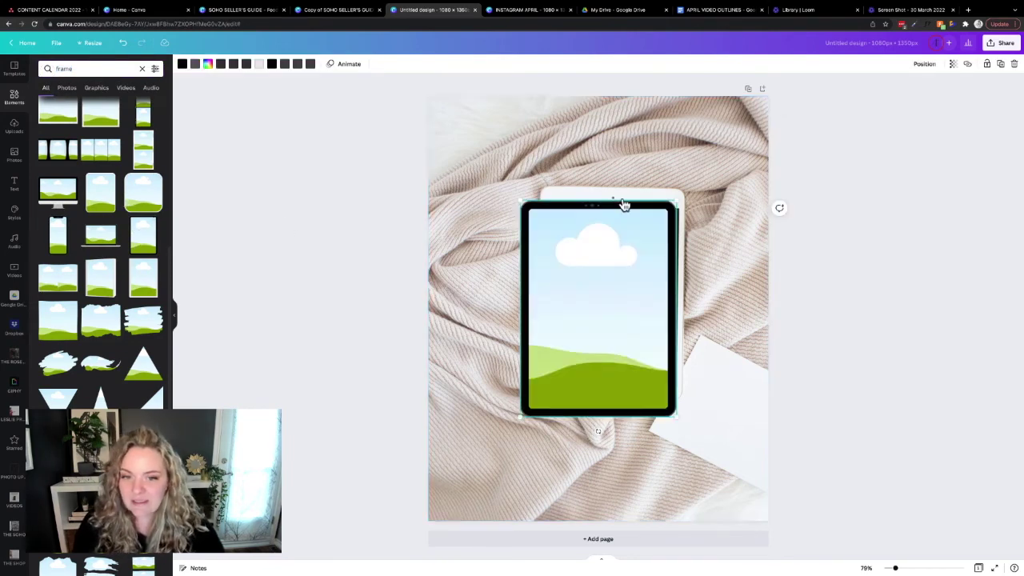
Move and corner-resize the tablet frame so it covers the iPad's screen.
{"action": "left_click_drag", "start_coordinate": [572, 220], "coordinate": [584, 205]}
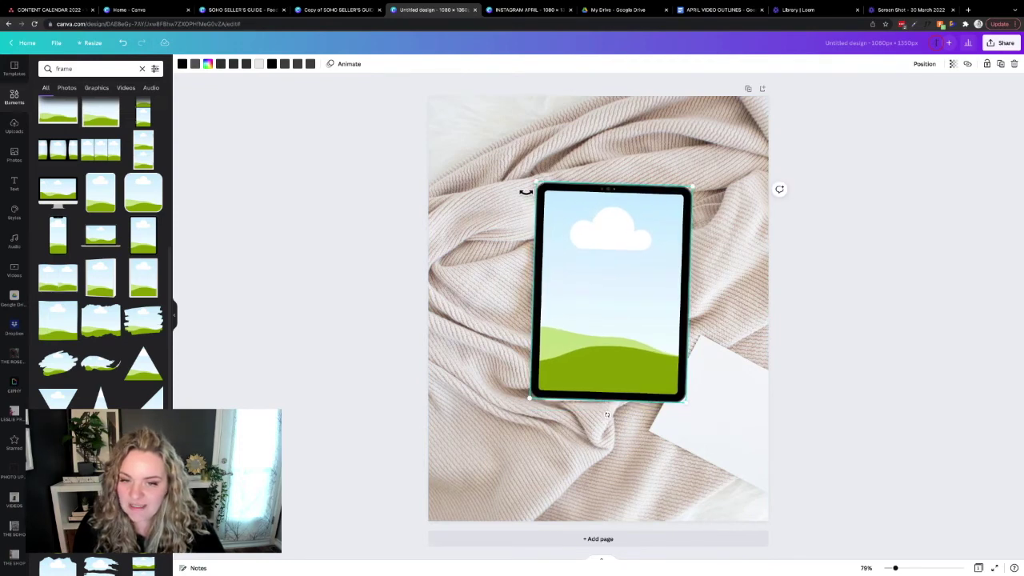
{"action": "mouse_move", "coordinate": [534, 184]}
{"action": "left_mouse_down"}
{"action": "mouse_move", "coordinate": [547, 190]}
{"action": "mouse_move", "coordinate": [533, 179]}
{"action": "left_mouse_up"}
{"action": "left_click_drag", "start_coordinate": [557, 368], "coordinate": [559, 371]}
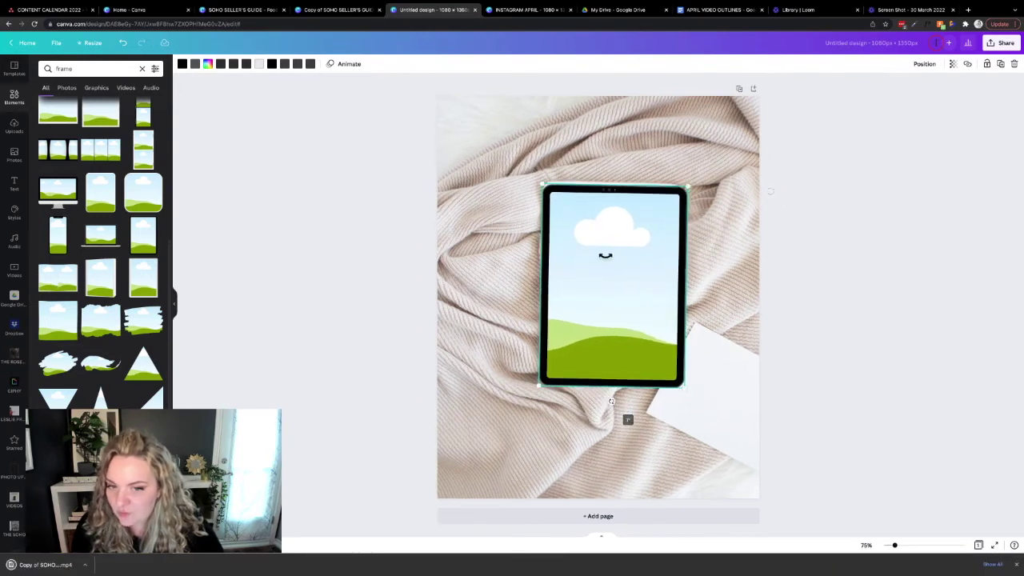
{"action": "left_click_drag", "start_coordinate": [685, 187], "coordinate": [689, 183]}
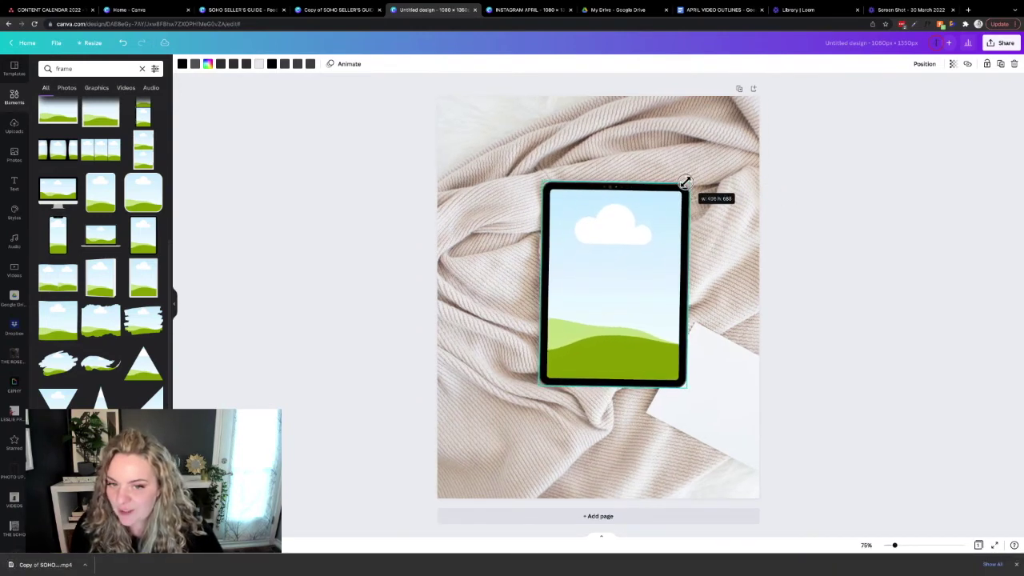
{"action": "left_click_drag", "start_coordinate": [568, 264], "coordinate": [568, 260]}
{"action": "left_click", "coordinate": [388, 286]}
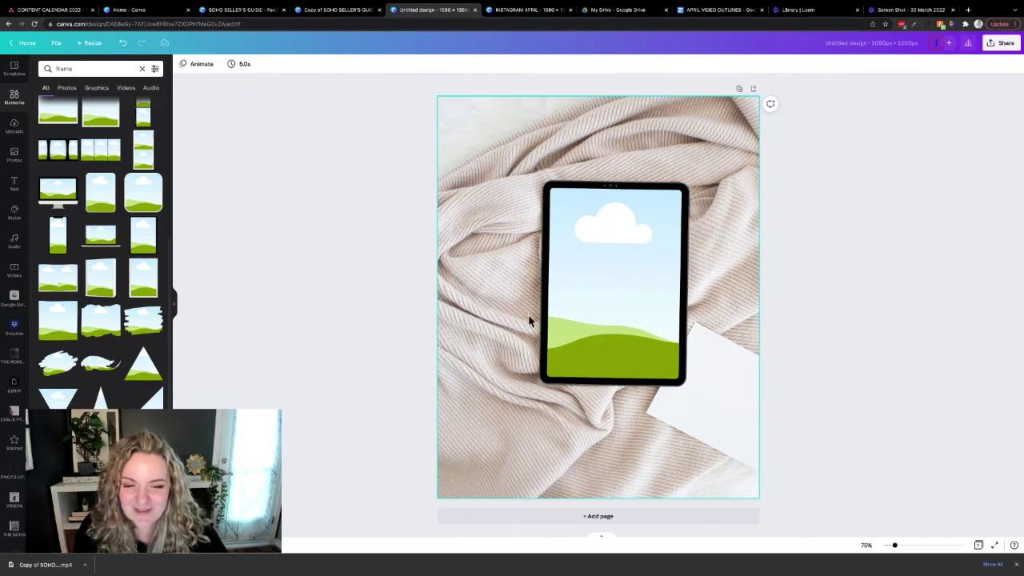
{"action": "left_click", "coordinate": [600, 298]}
{"action": "left_click", "coordinate": [13, 125]}
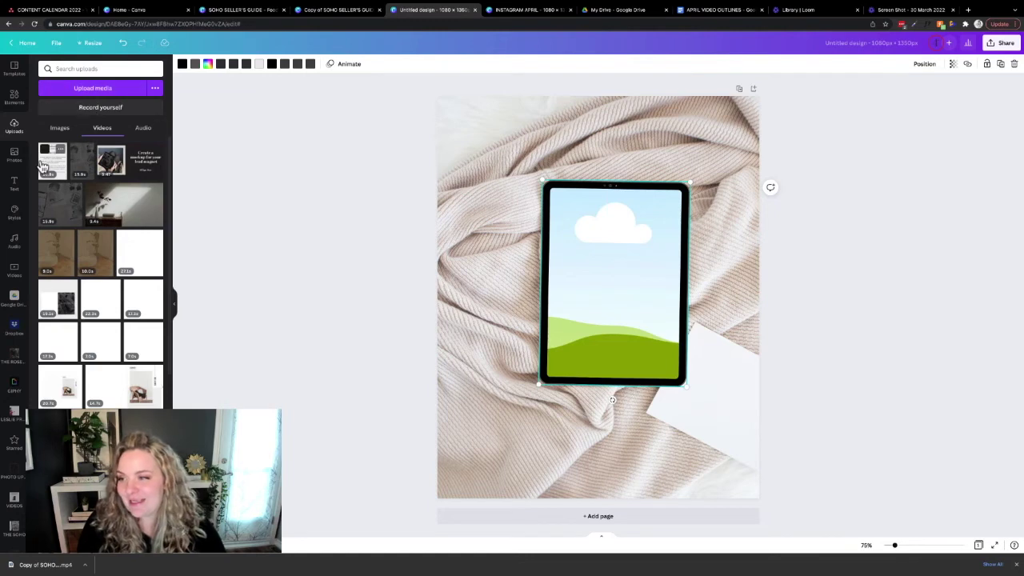
Drop the guide video into the tablet frame, trim its start to 15.0s, and preview full screen.
{"action": "left_click_drag", "start_coordinate": [48, 164], "coordinate": [591, 245]}
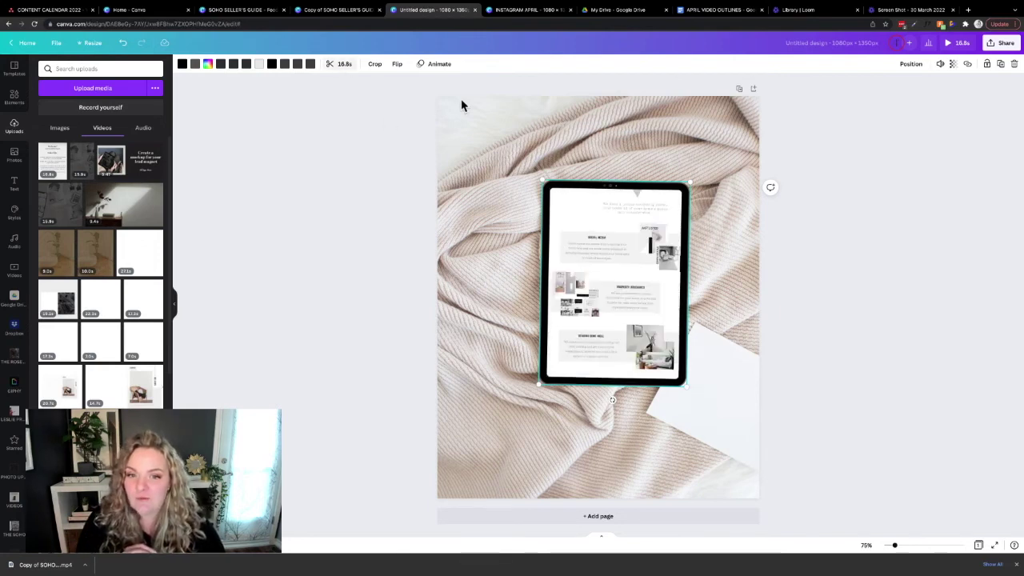
{"action": "left_click", "coordinate": [337, 64]}
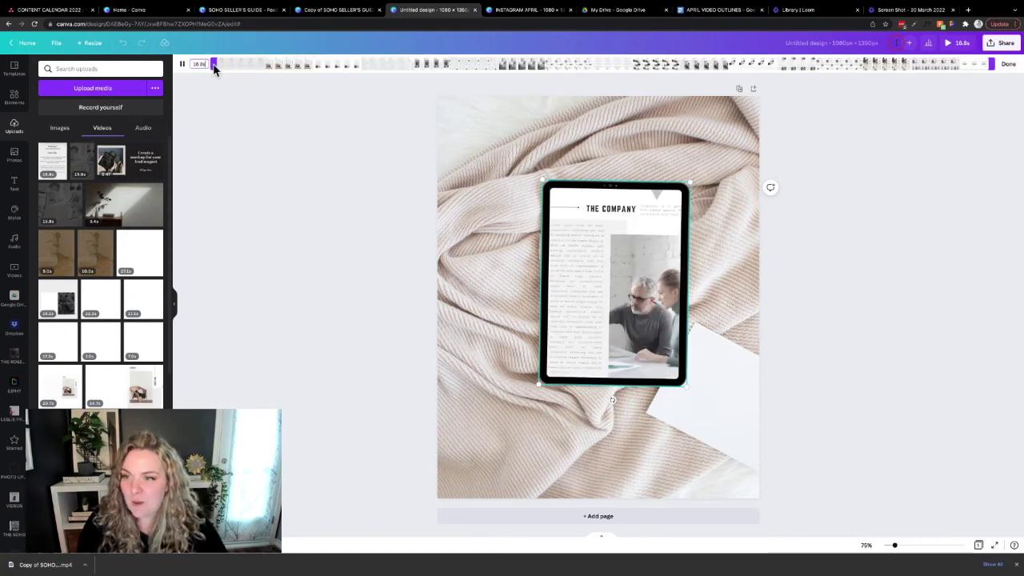
{"action": "left_click_drag", "start_coordinate": [214, 69], "coordinate": [249, 63]}
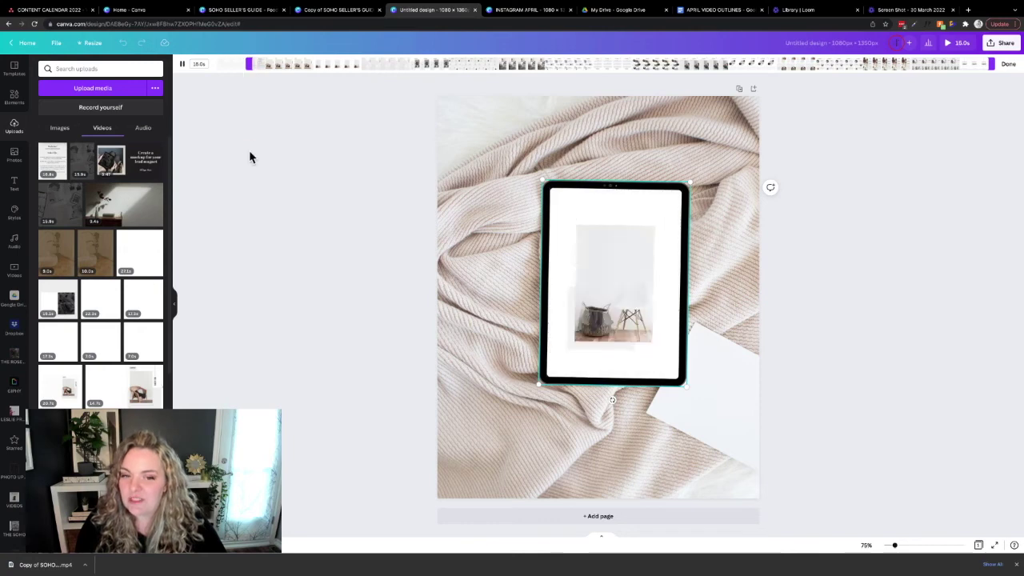
{"action": "left_click", "coordinate": [904, 145]}
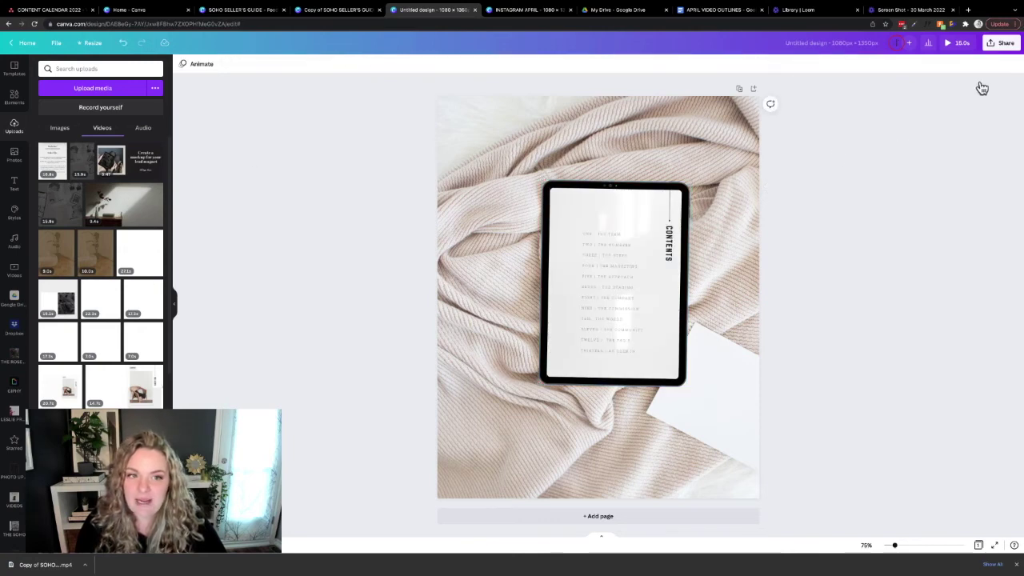
{"action": "left_click", "coordinate": [952, 44]}
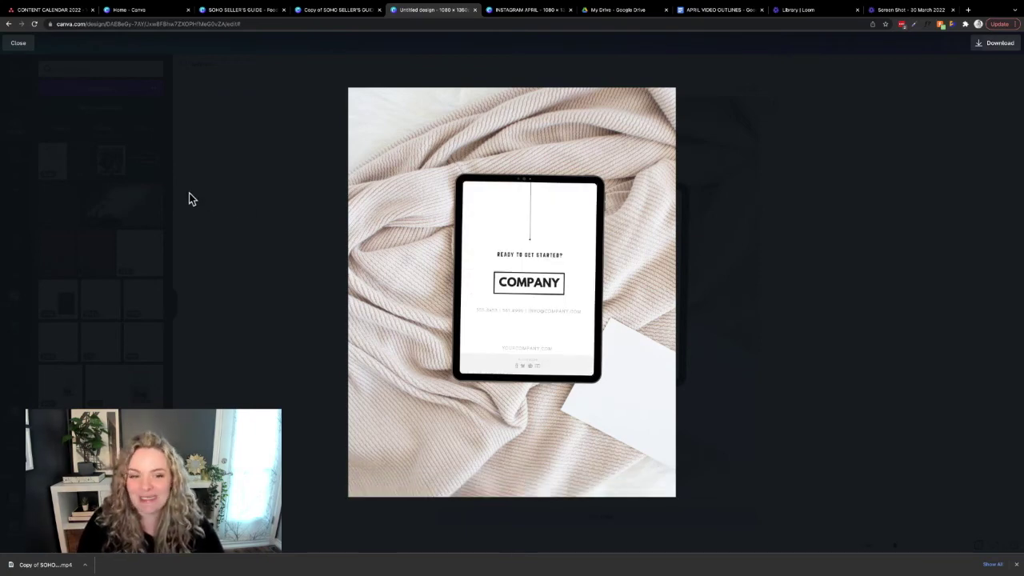
{"action": "left_click", "coordinate": [8, 46]}
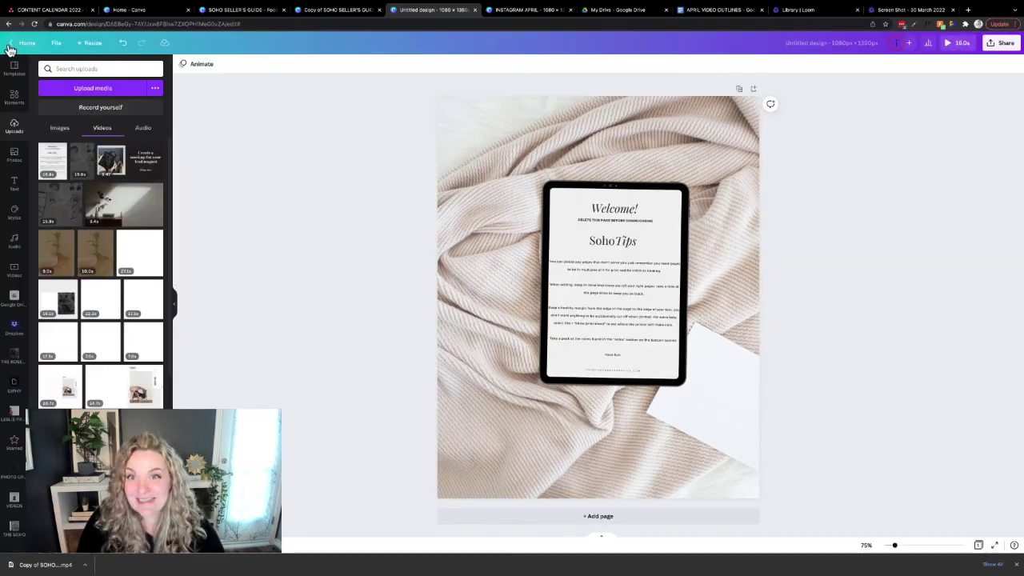